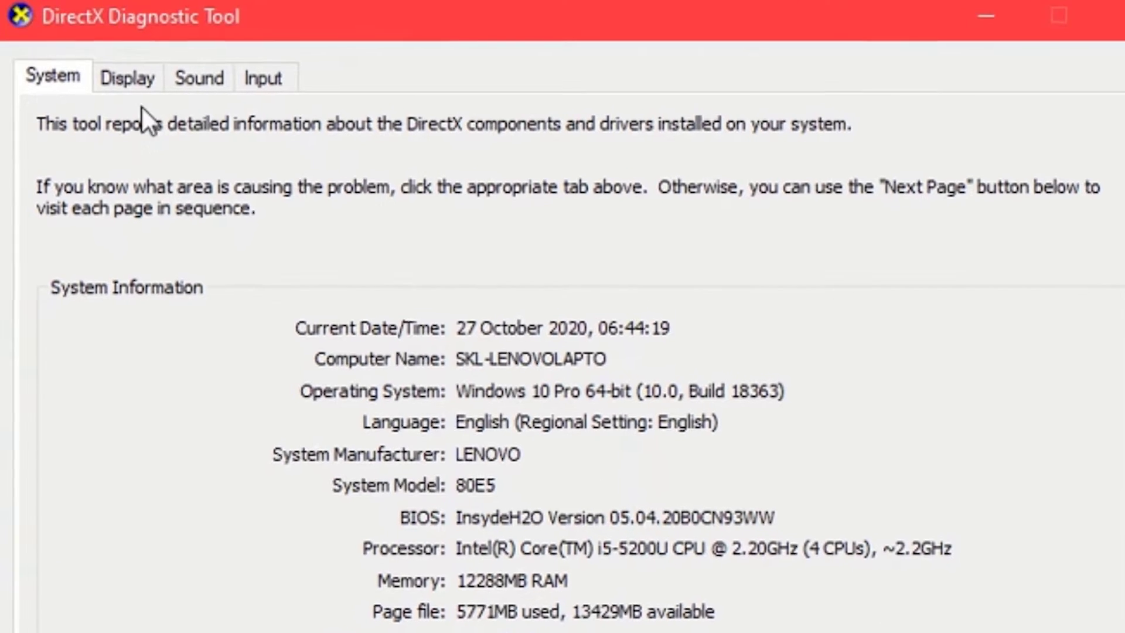
# Step: Review the display, sound and input device information in the DirectX Diagnostic Tool and close it
pyautogui.click(146, 86)
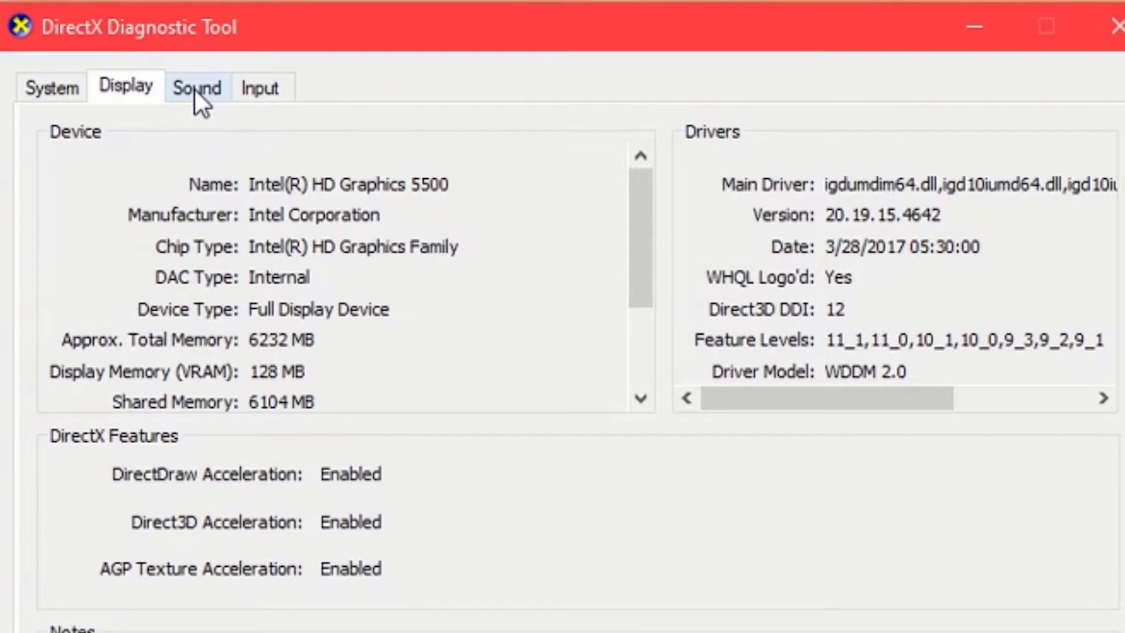
pyautogui.click(195, 90)
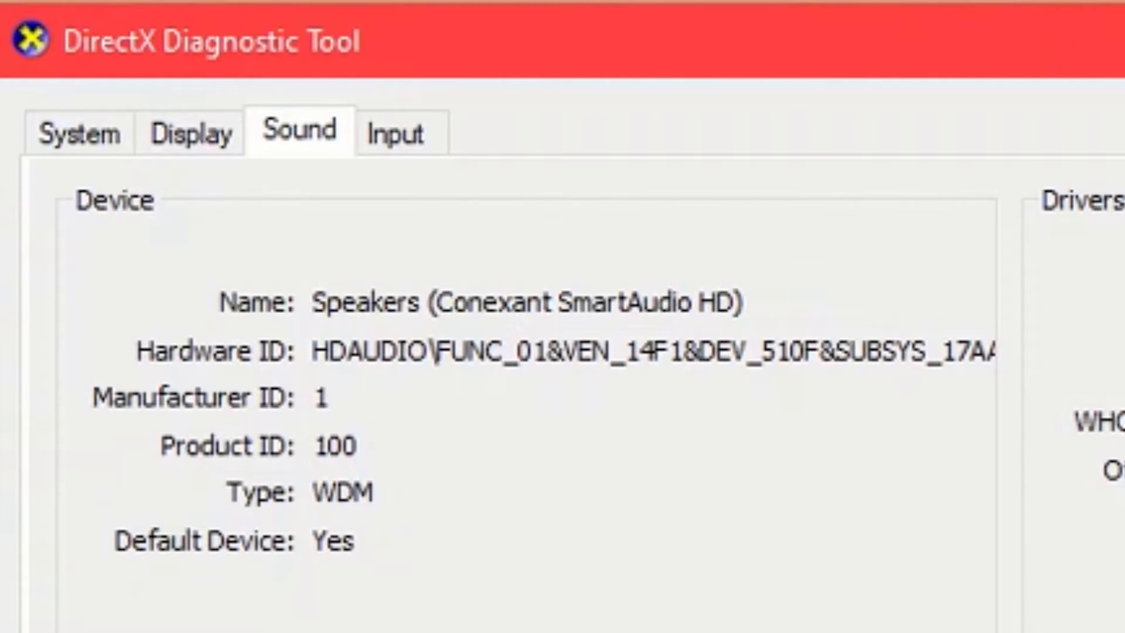
pyautogui.click(416, 132)
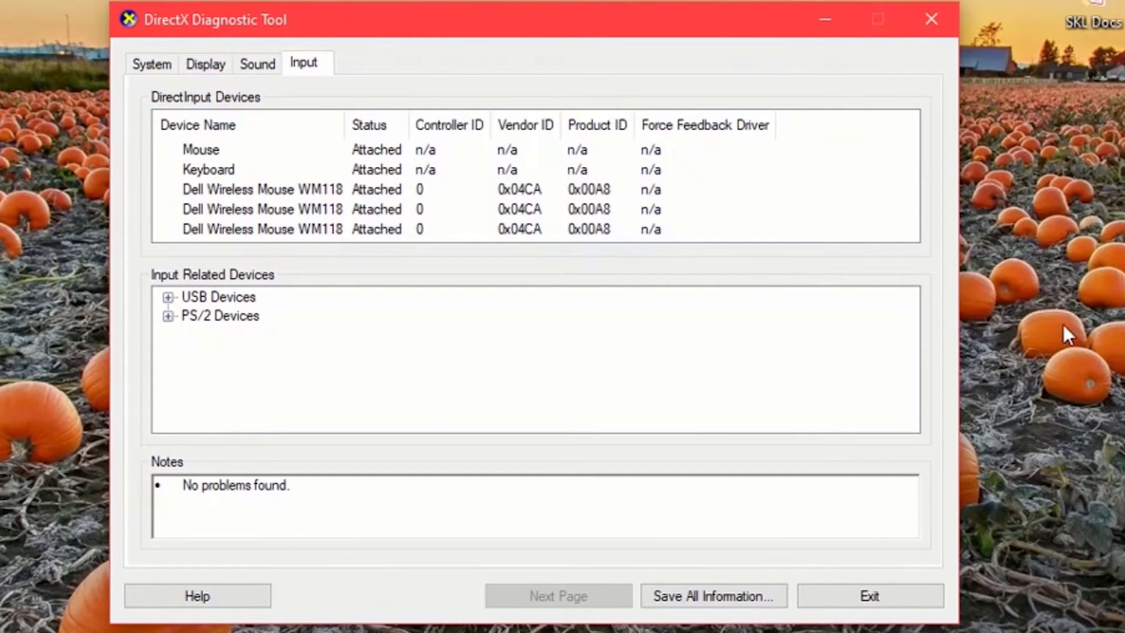
pyautogui.click(932, 21)
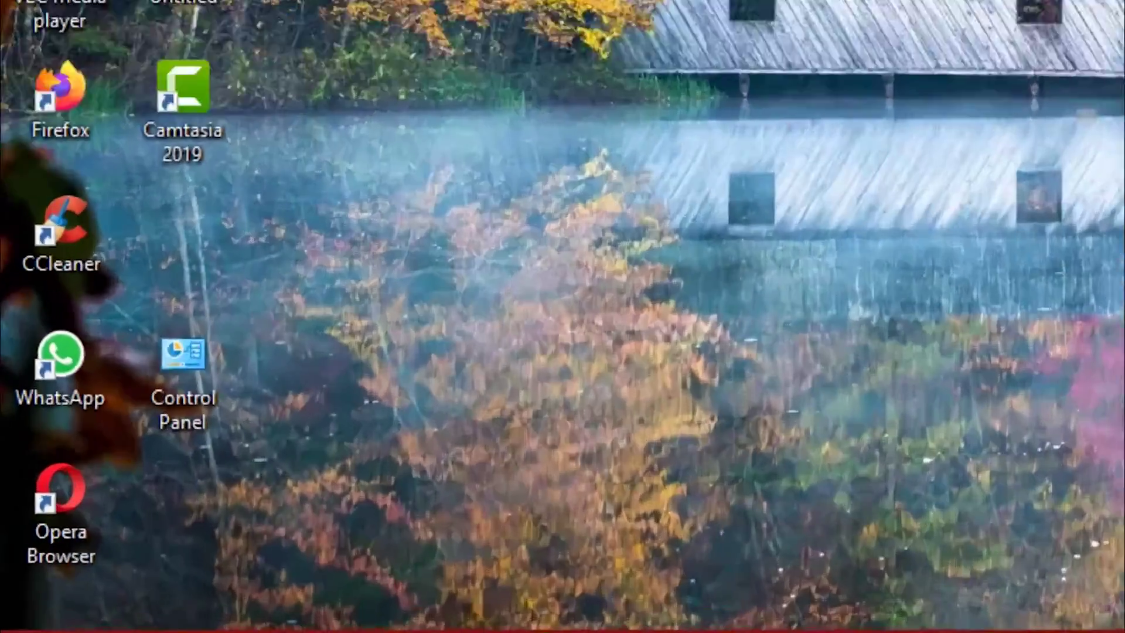
# Step: Search Windows for "system information" and open the System Information app
pyautogui.moveTo(36, 632)
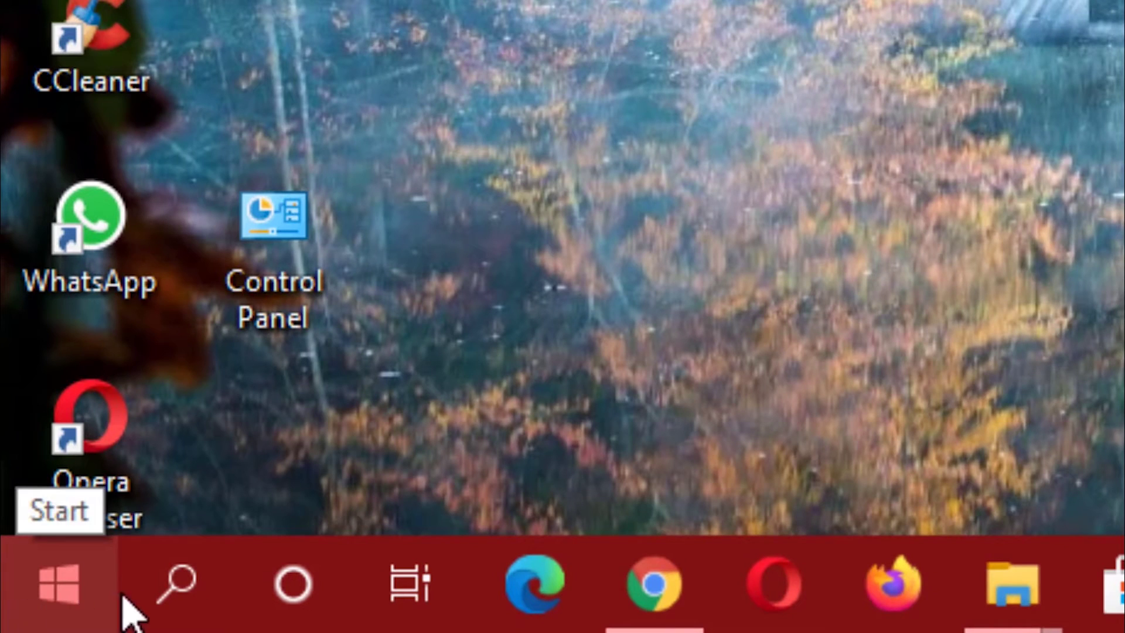
pyautogui.click(168, 598)
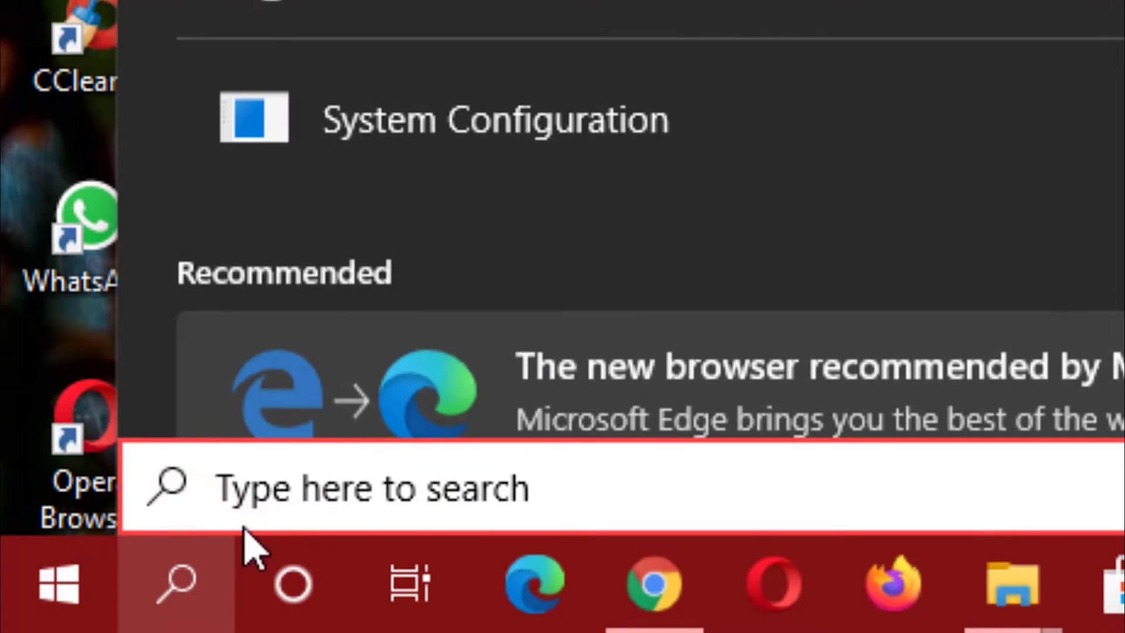
pyautogui.click(252, 490)
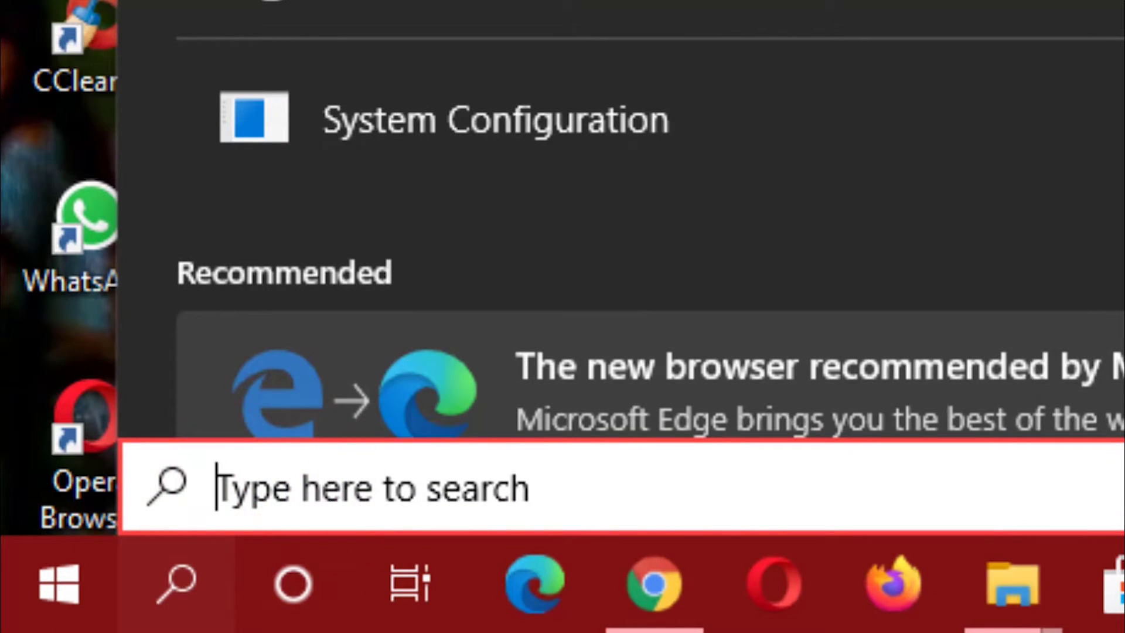
pyautogui.write('system')
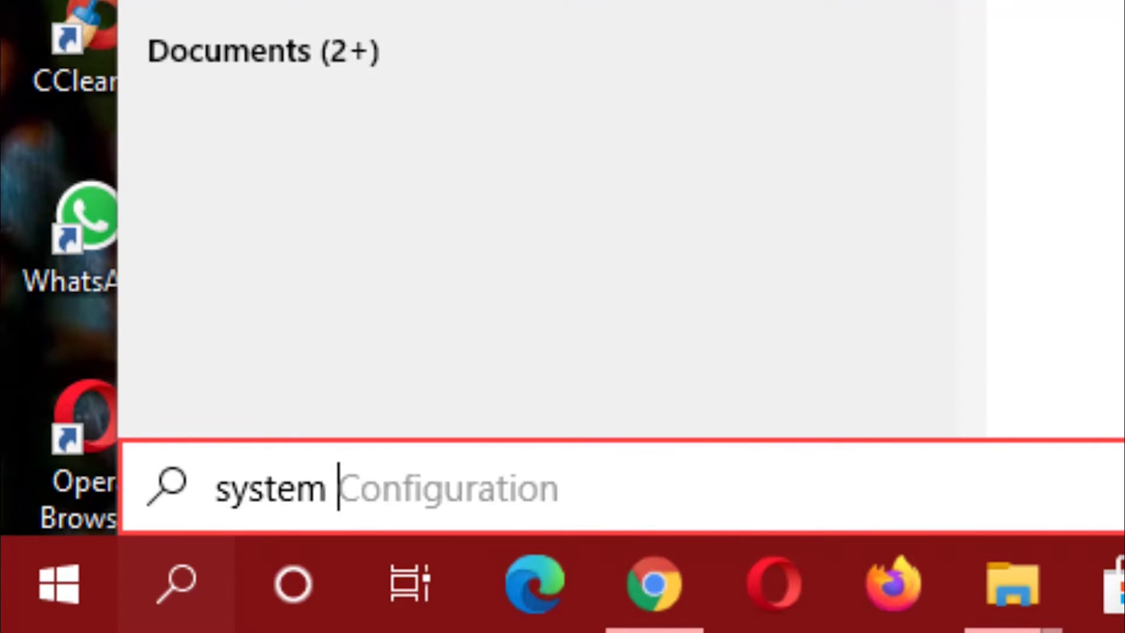
pyautogui.write(' infor')
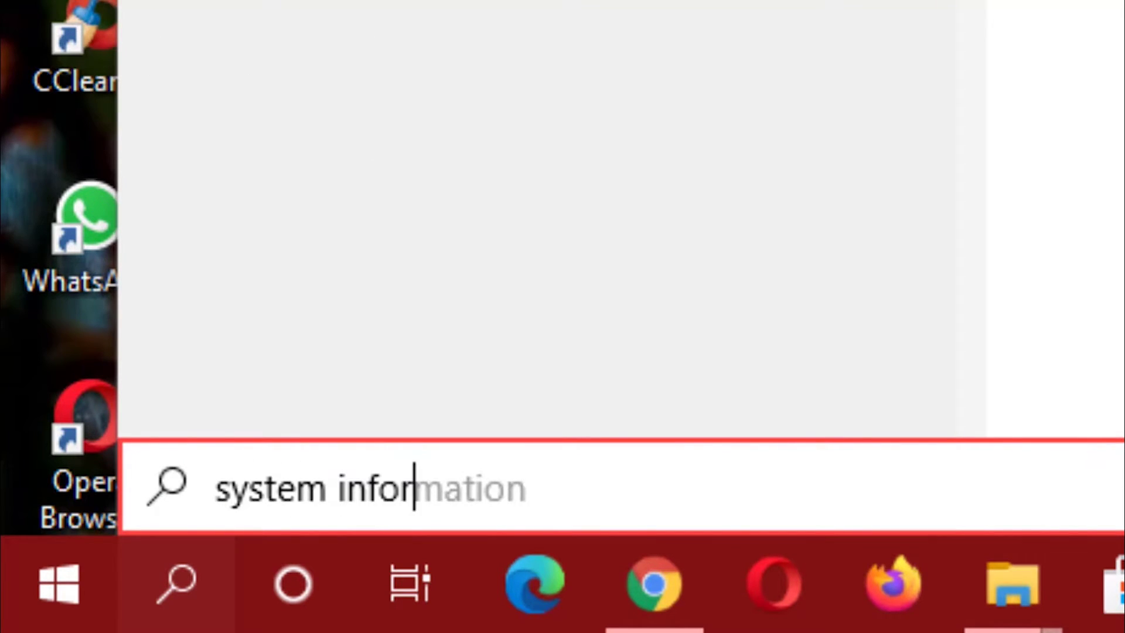
pyautogui.write('mation')
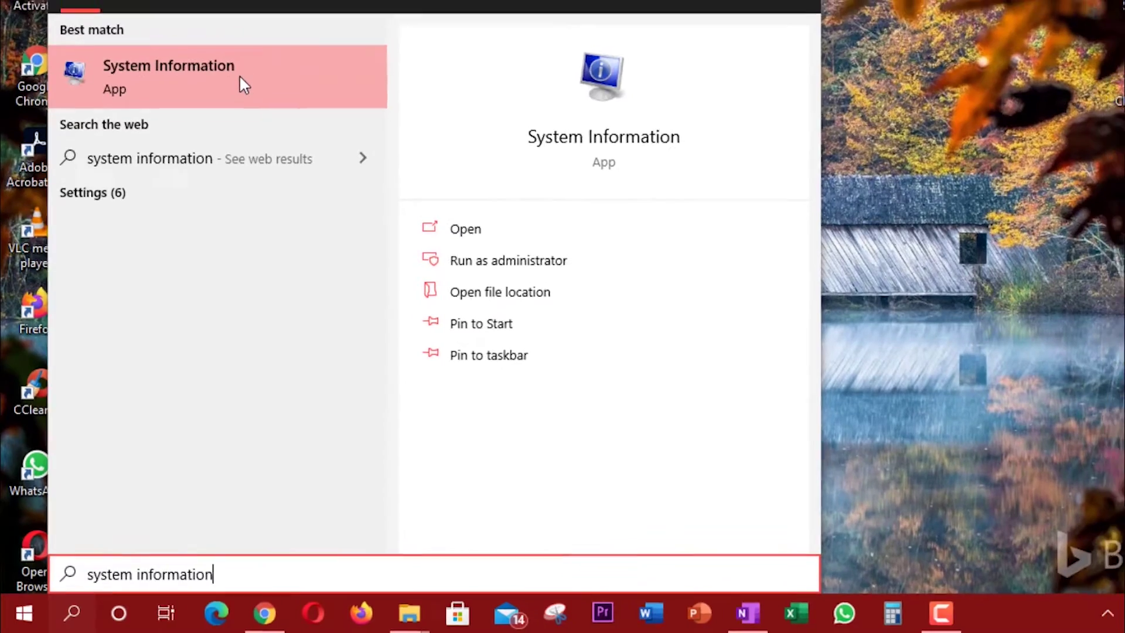
pyautogui.click(243, 66)
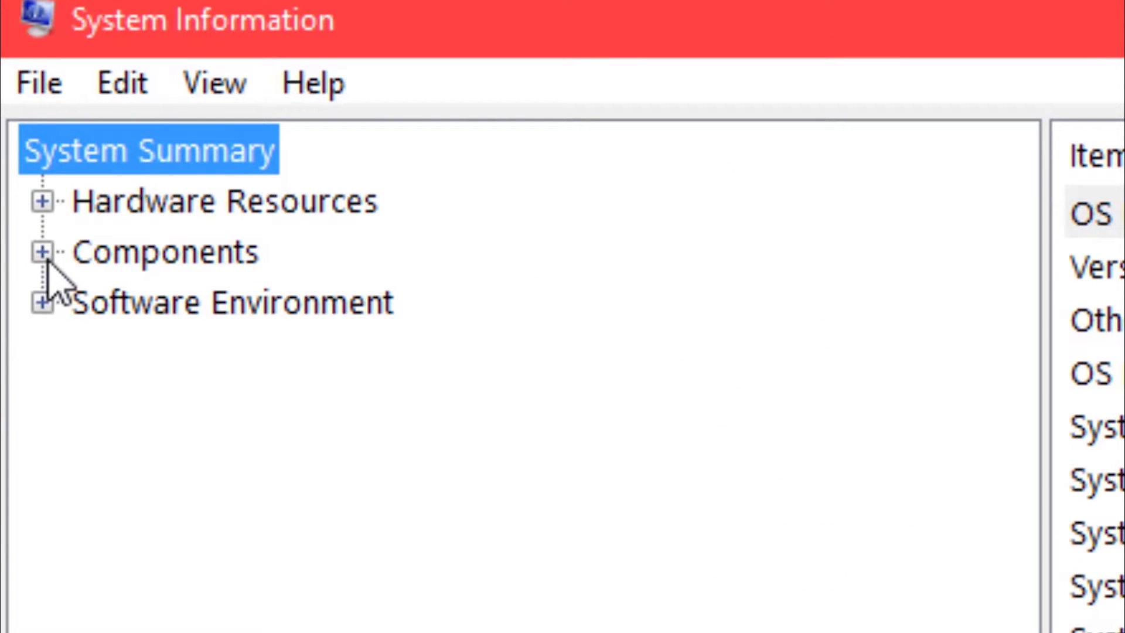
# Step: Expand Components, examine the Display and Sound Device details, and collapse the Components category
pyautogui.click(45, 256)
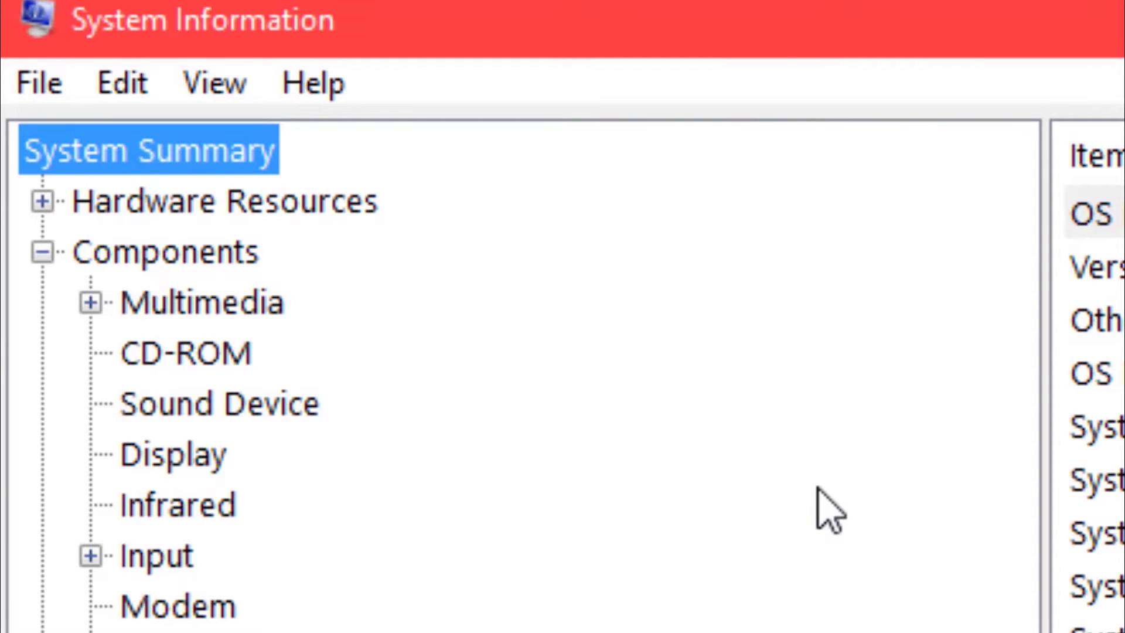
pyautogui.click(167, 457)
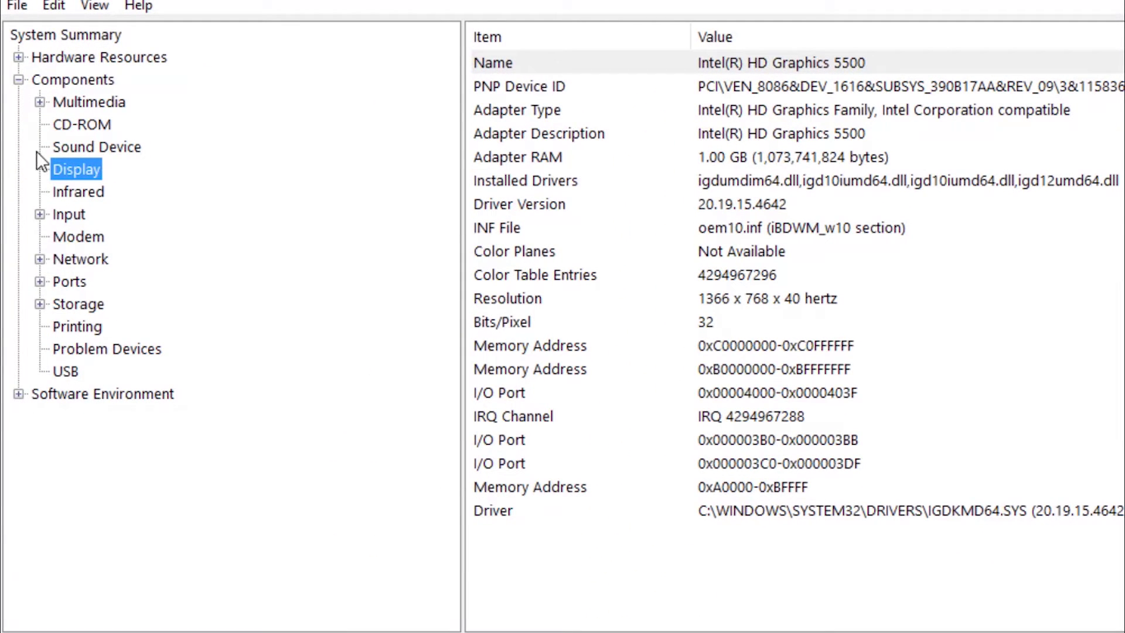
pyautogui.click(63, 146)
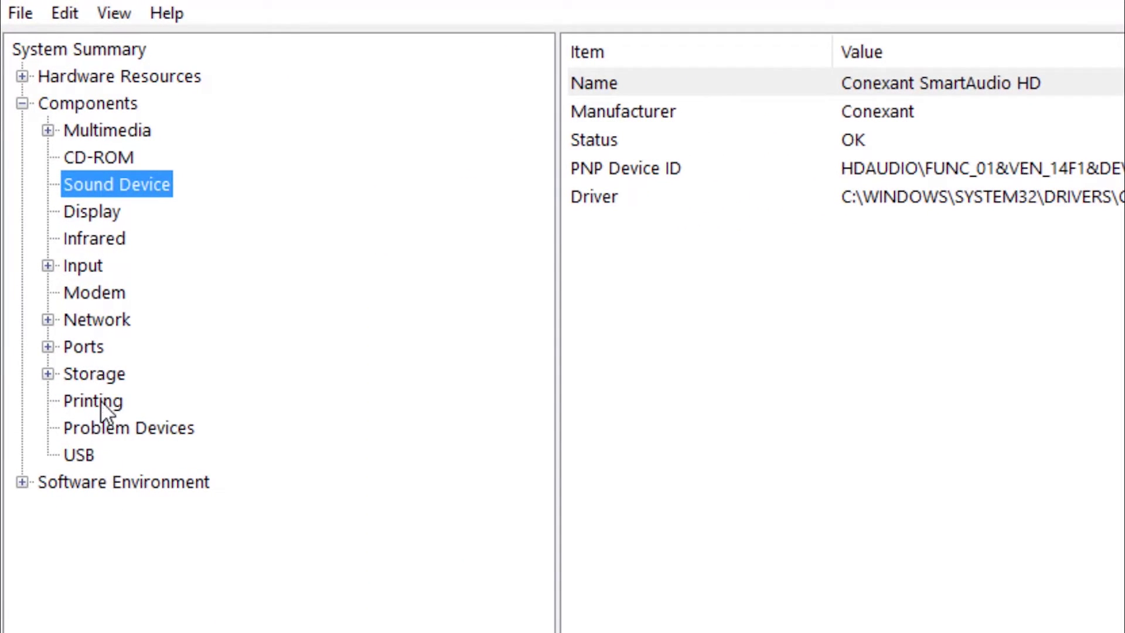
pyautogui.click(21, 104)
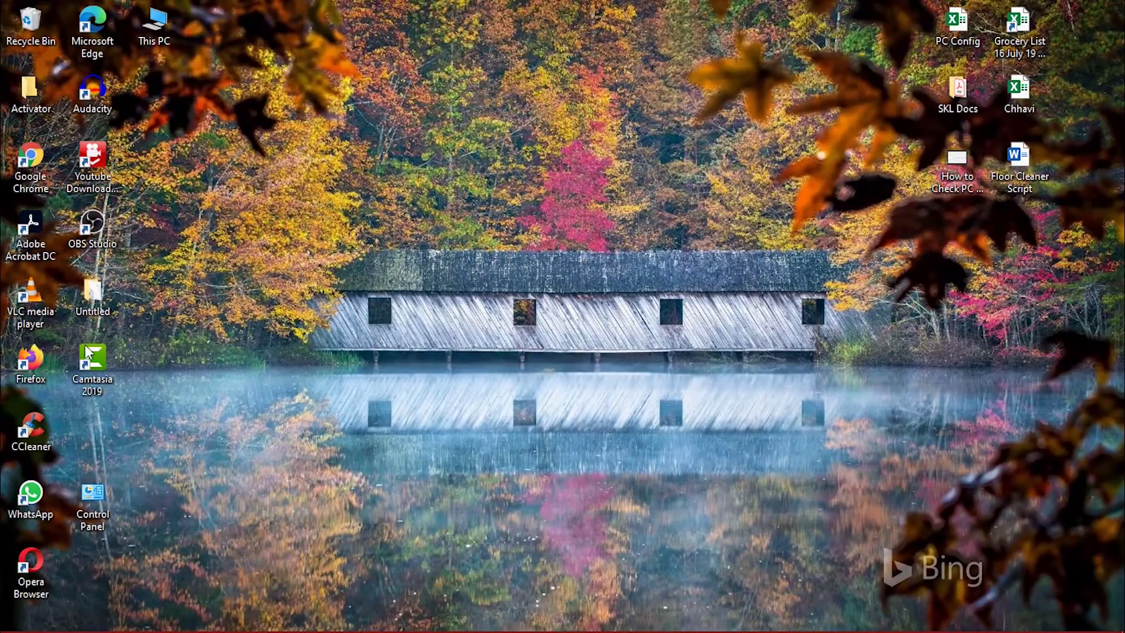
# Step: Open Device Manager from the Start button's quick-access list
pyautogui.moveTo(6, 630)
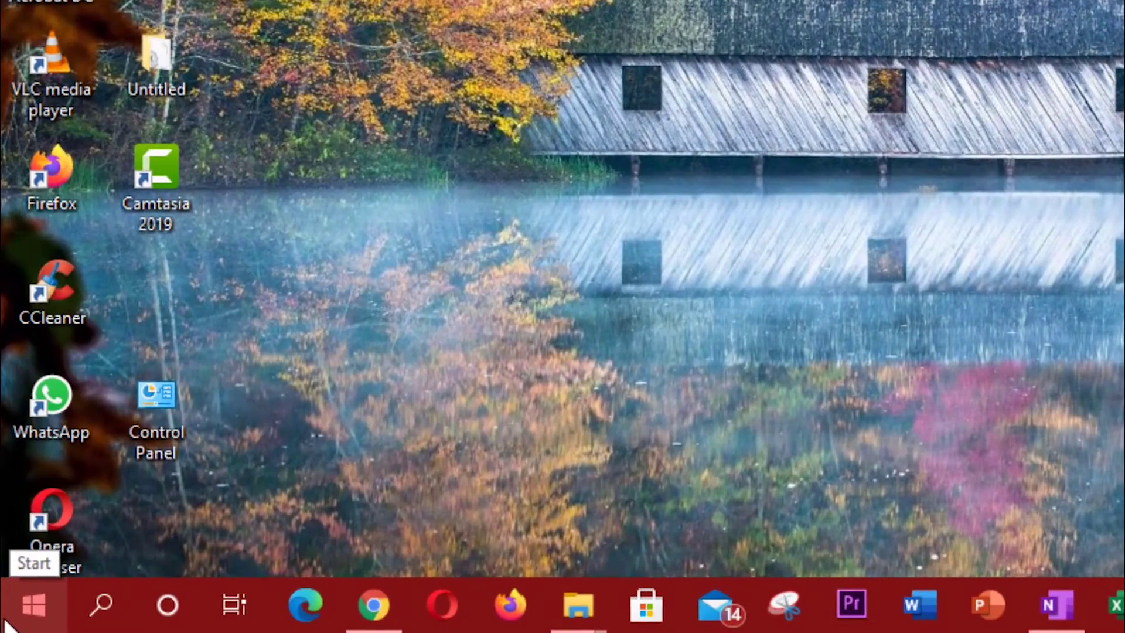
pyautogui.rightClick(5, 625)
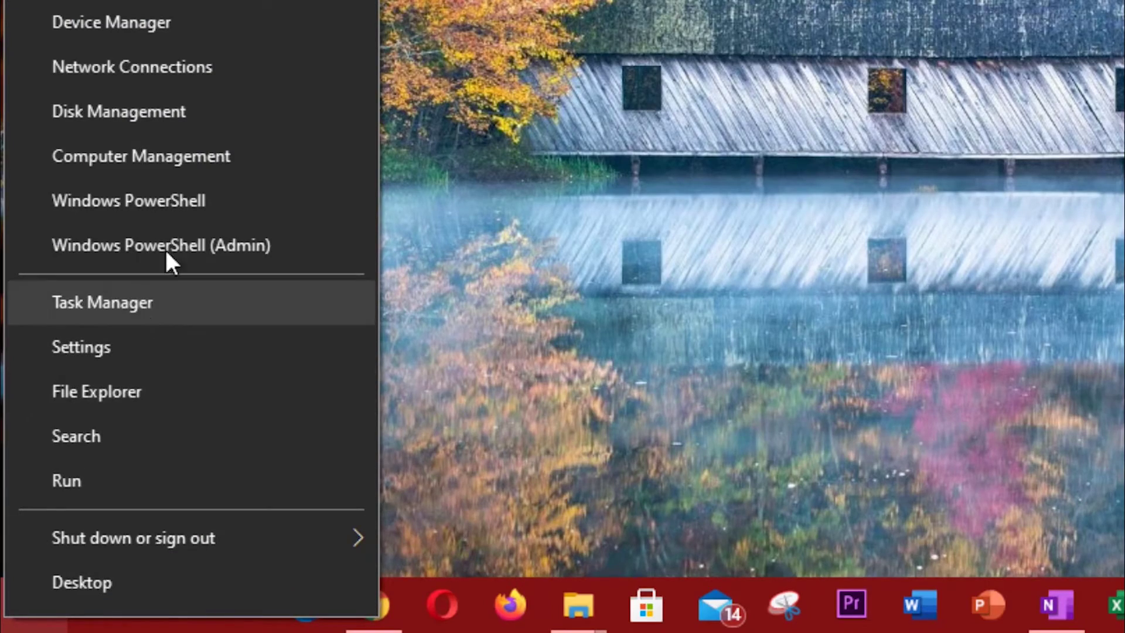
pyautogui.click(167, 23)
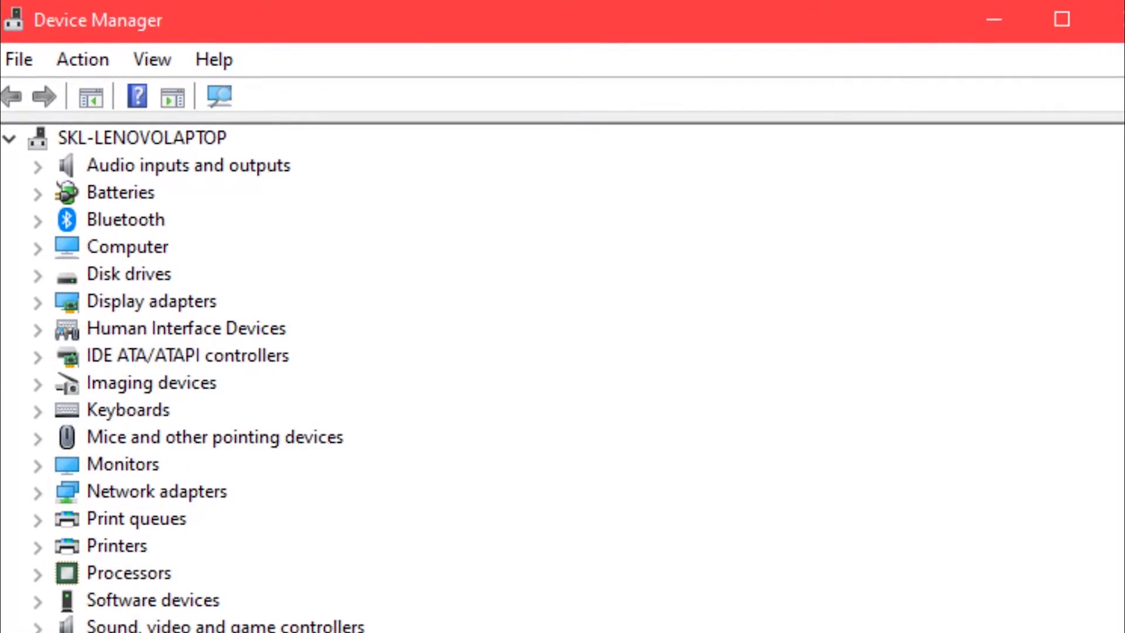
# Step: Expand the Computer, Display adapters and Processors categories to examine their devices
pyautogui.click(37, 251)
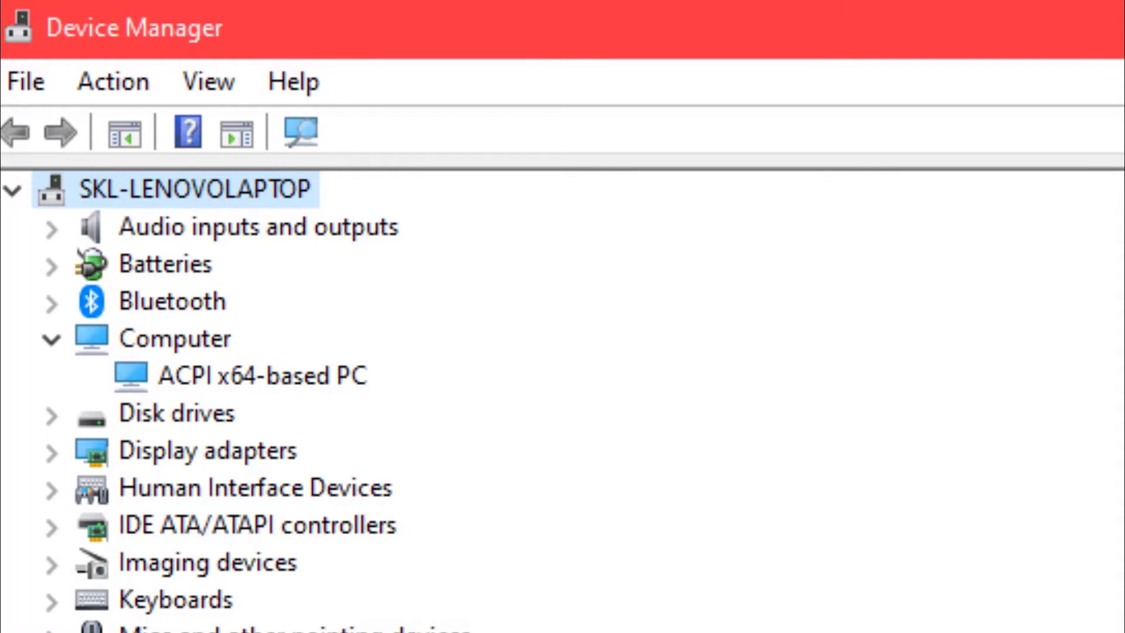
pyautogui.click(51, 451)
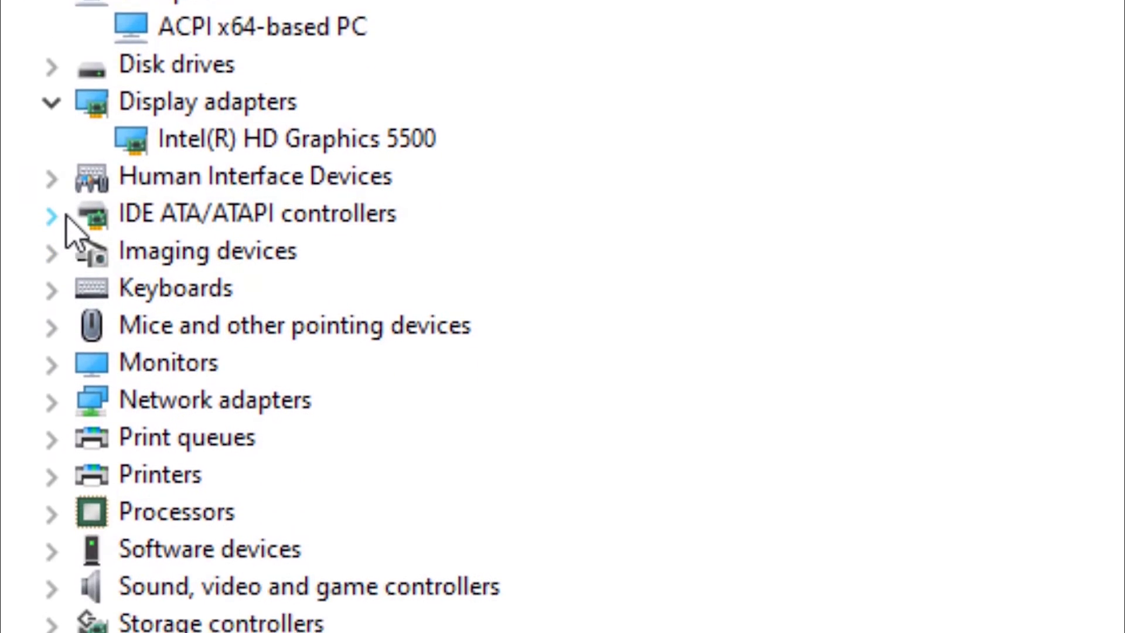
pyautogui.click(49, 394)
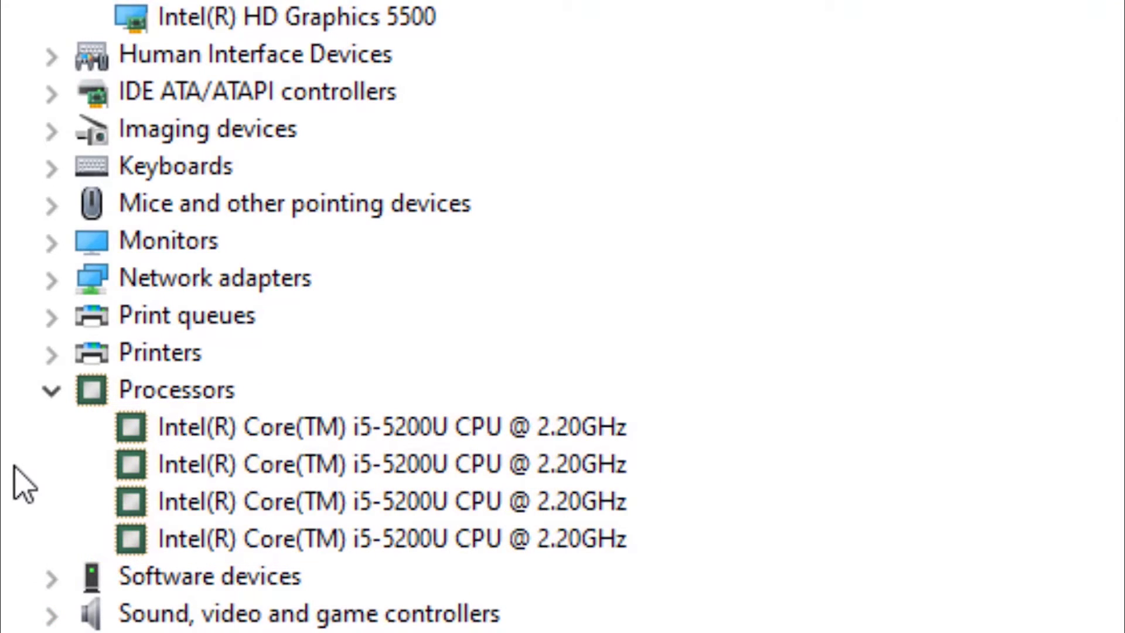
# Step: Expand Monitors, Mice and other pointing devices, and Keyboards to examine their devices, and close Device Manager
pyautogui.click(52, 242)
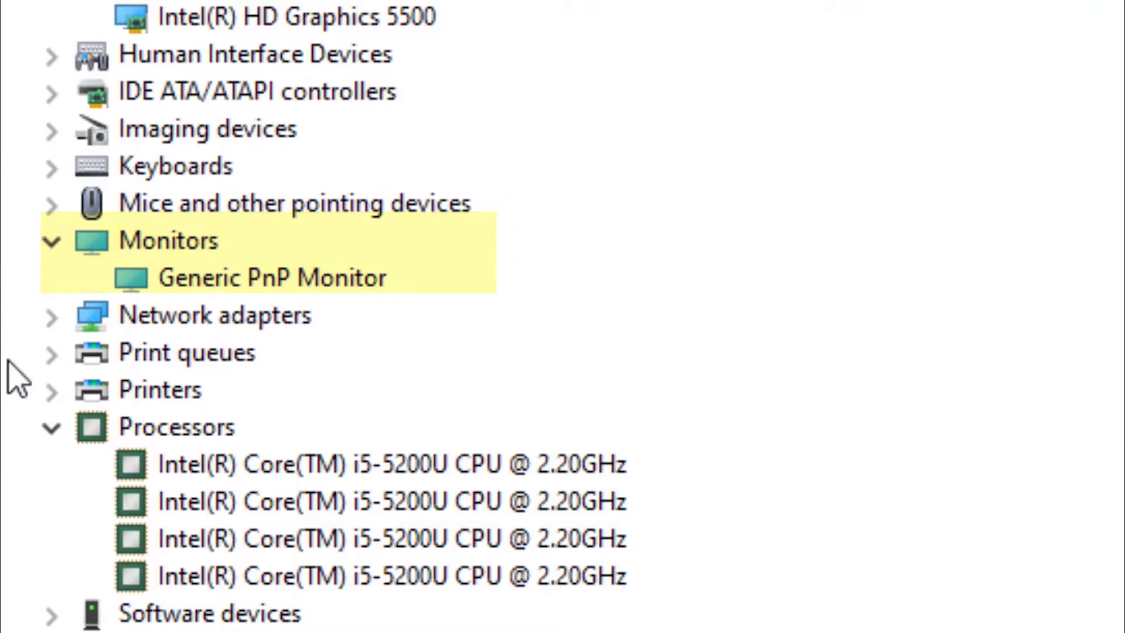
pyautogui.click(51, 205)
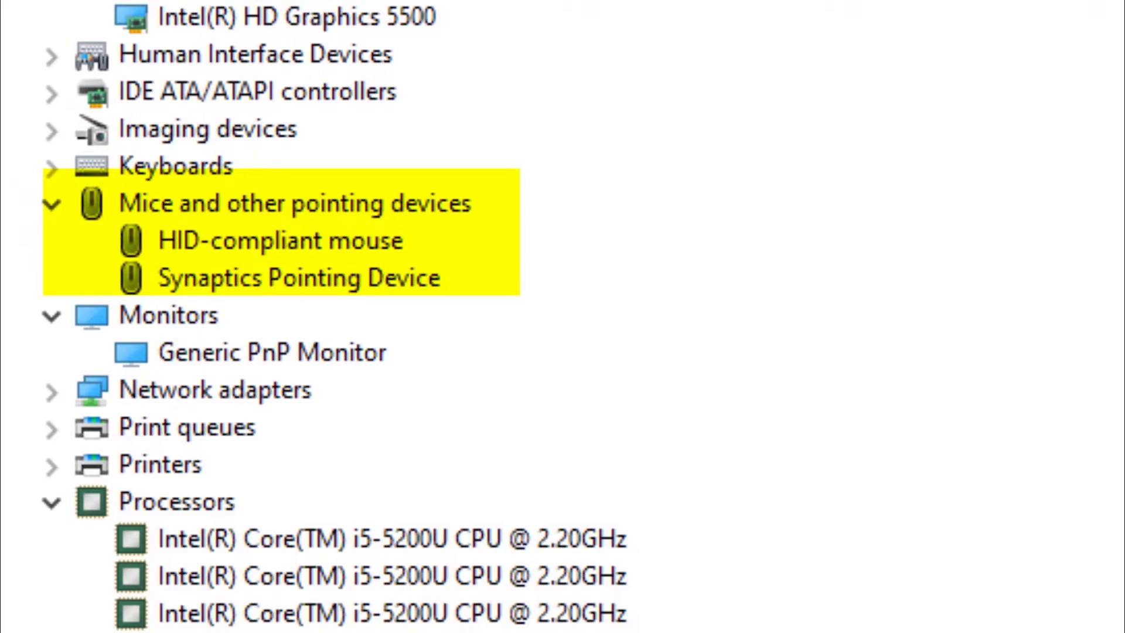
pyautogui.click(51, 168)
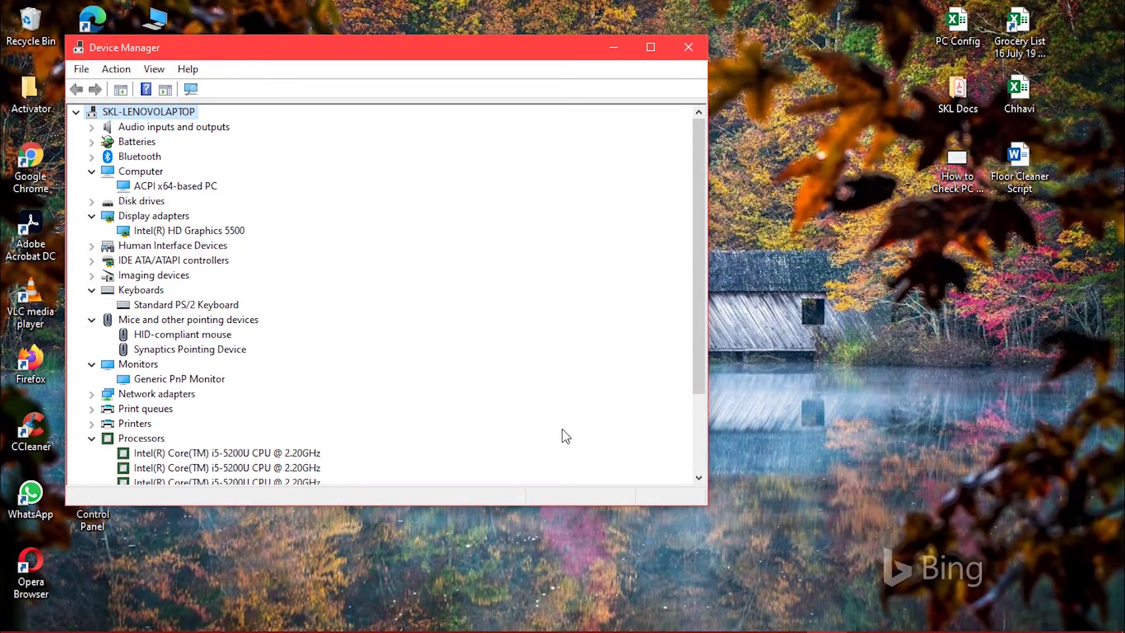
pyautogui.click(689, 47)
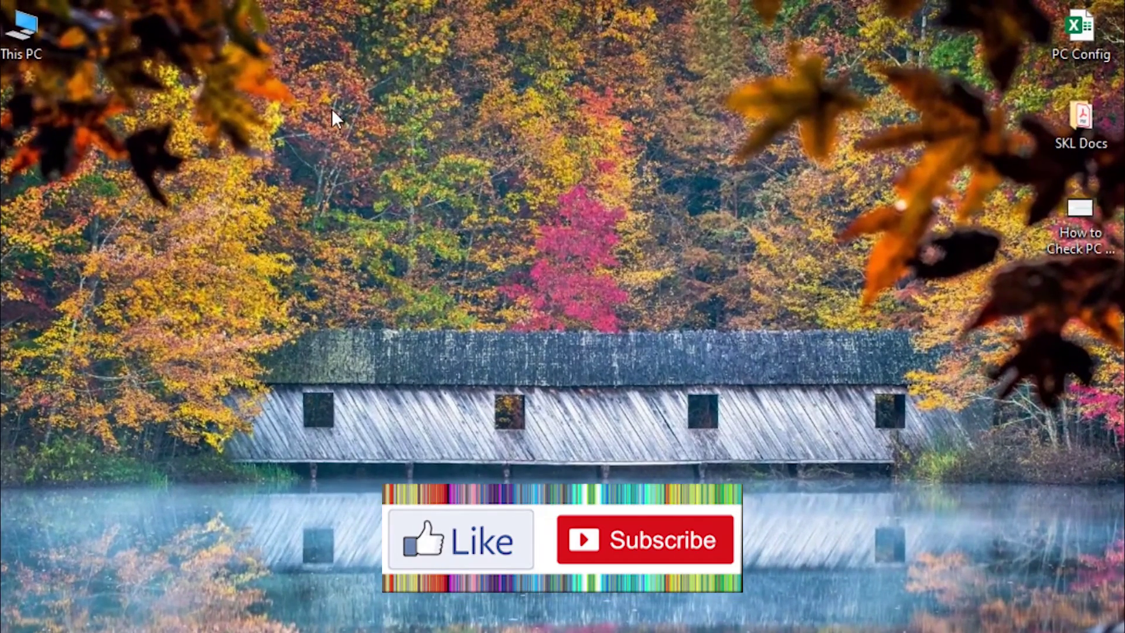
# Step: Open the desktop's display settings and go to the advanced display settings to examine the display information
pyautogui.rightClick(333, 107)
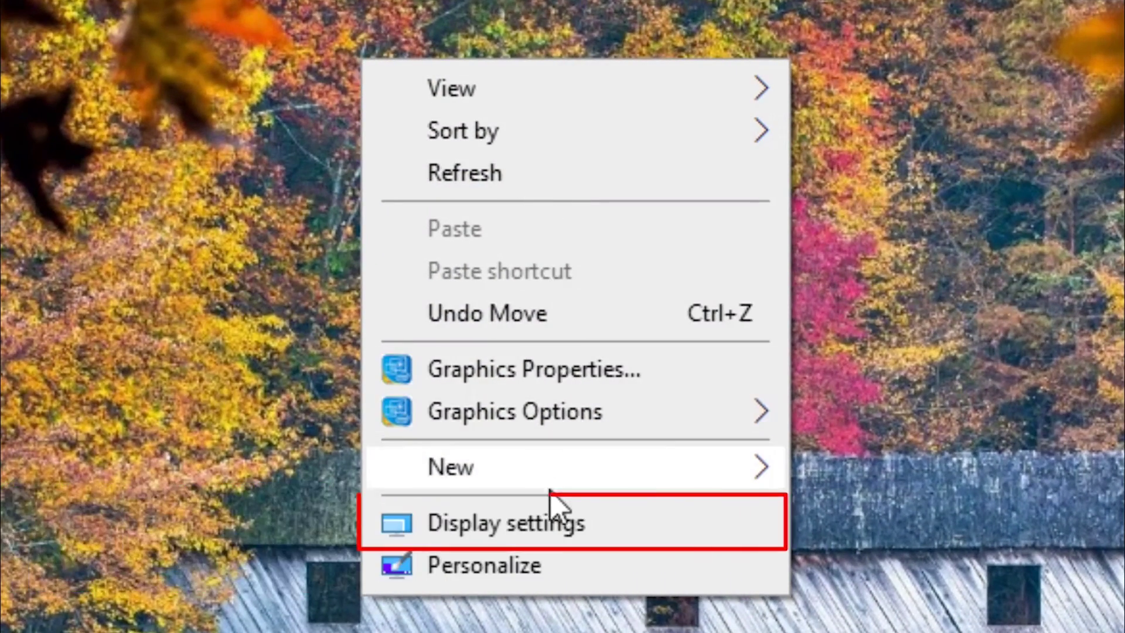
pyautogui.click(545, 531)
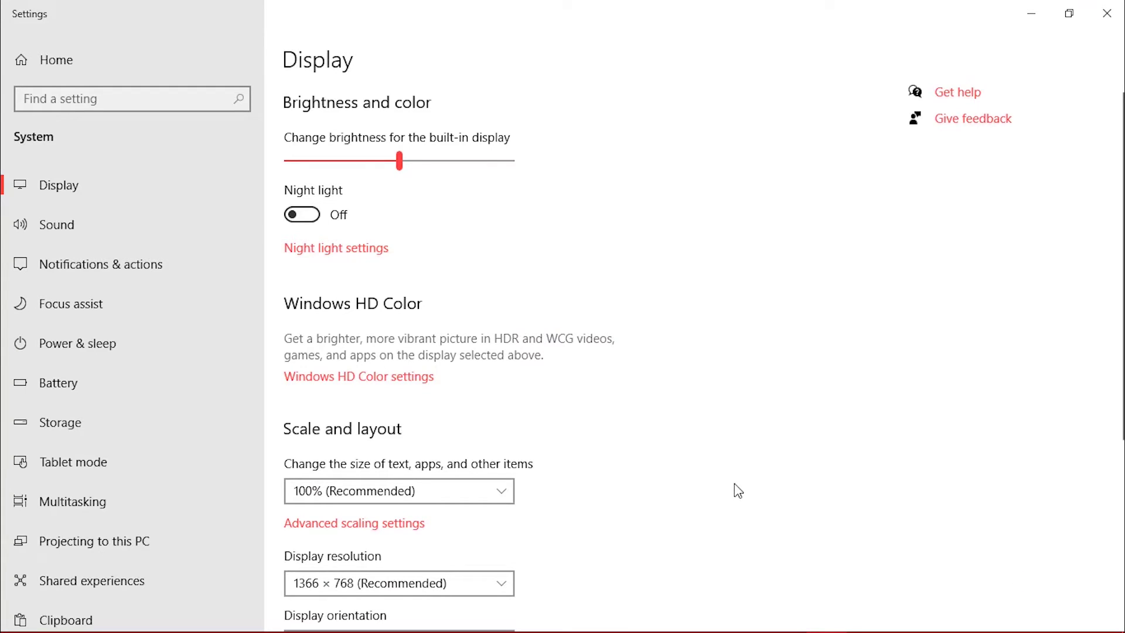
pyautogui.scroll(-3, 737, 491)
pyautogui.scroll(-2, 735, 491)
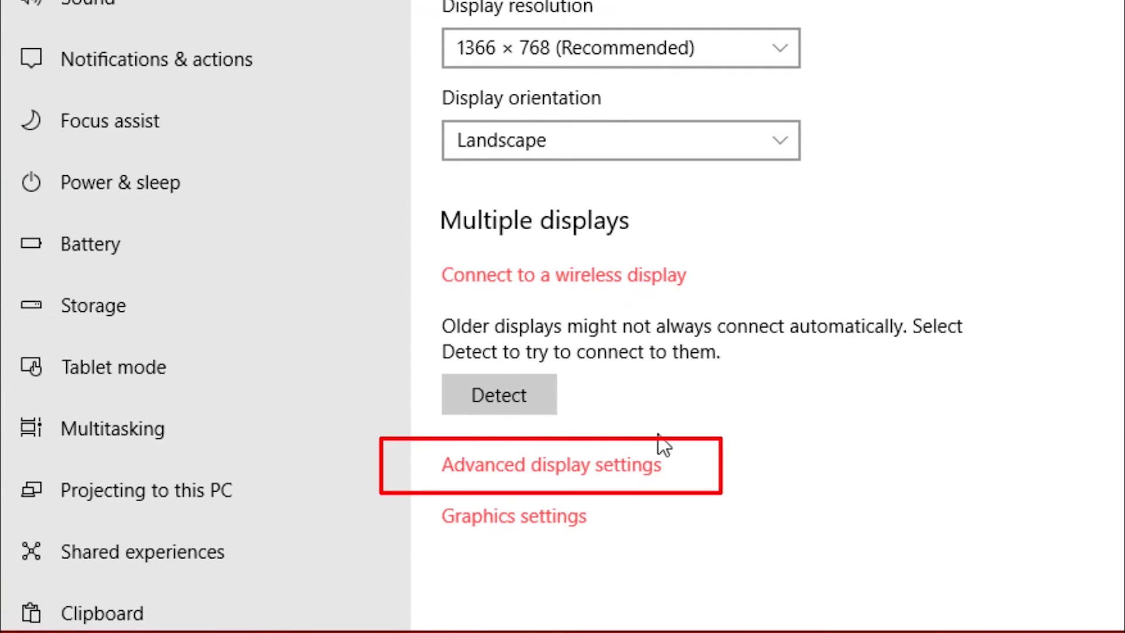
pyautogui.click(618, 474)
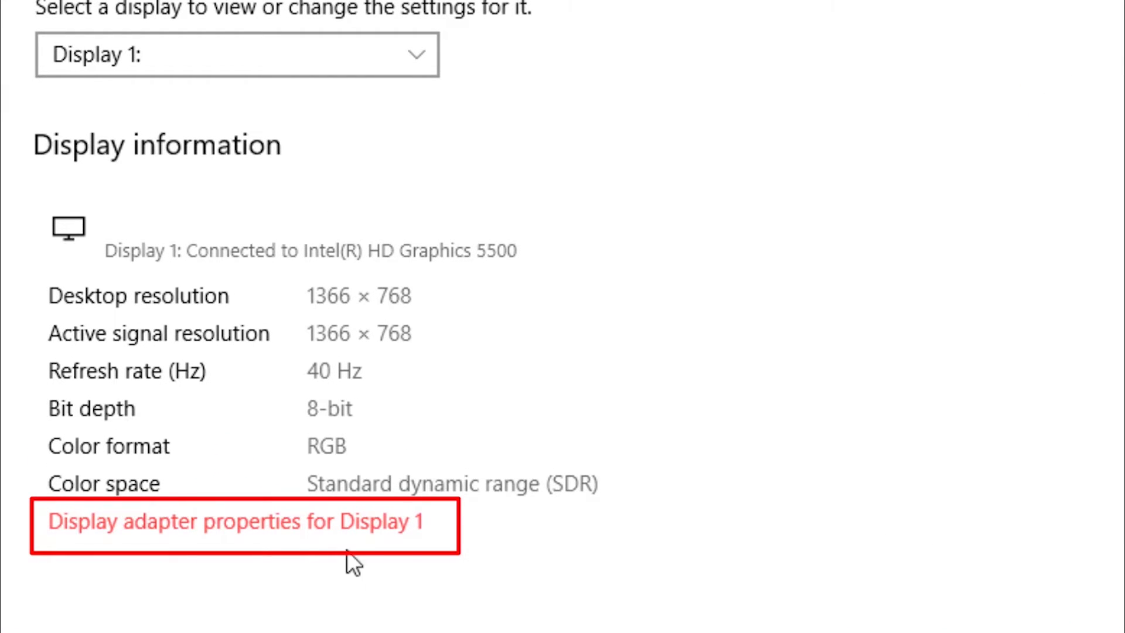
# Step: Examine the display adapter properties for Display 1, and close the properties dialog and Settings
pyautogui.click(352, 527)
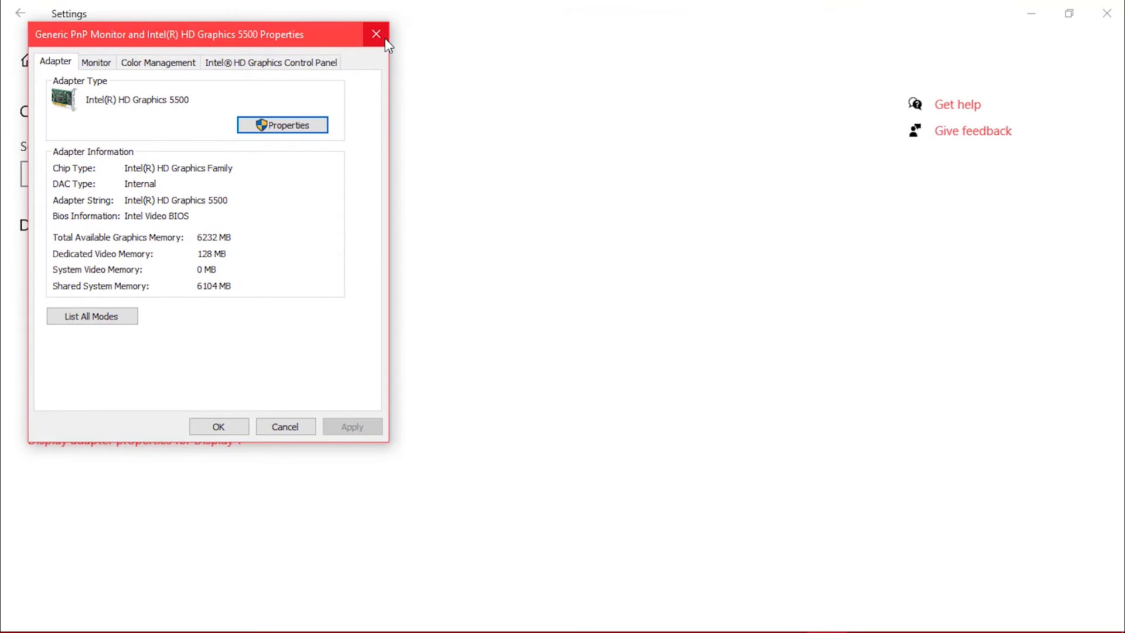
pyautogui.click(376, 34)
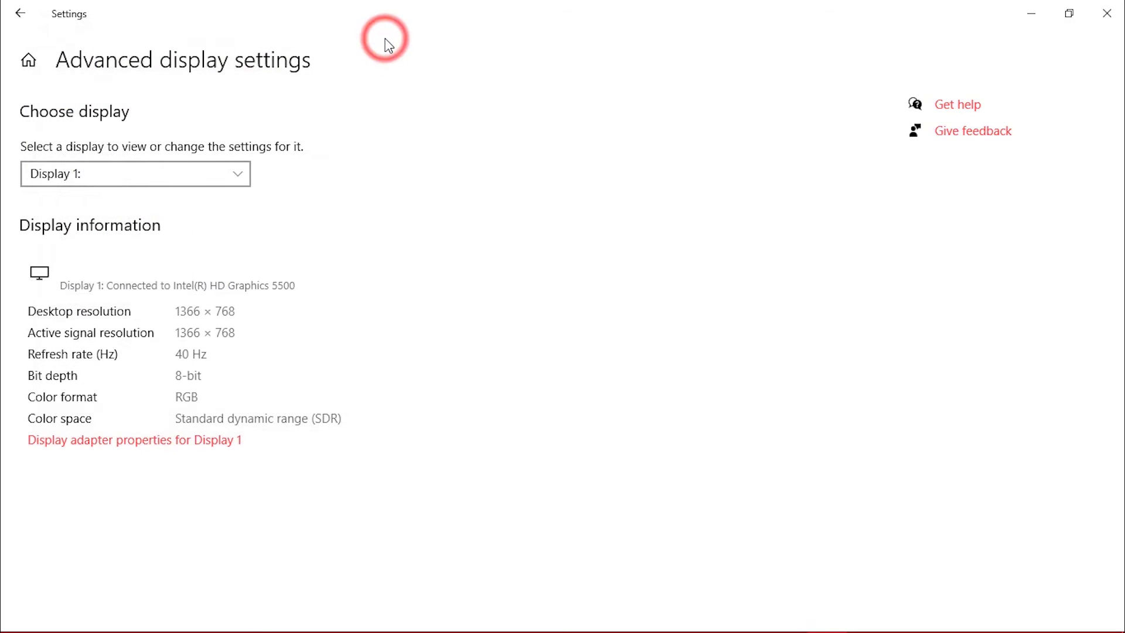
pyautogui.click(1107, 14)
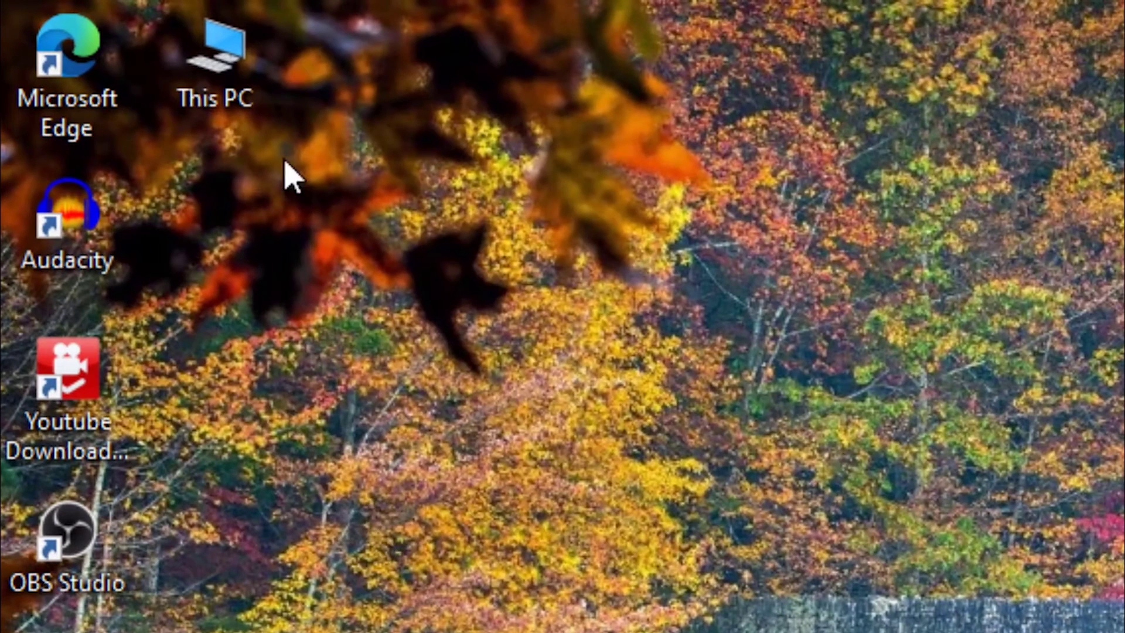
# Step: Open the properties of This PC to review the basic system information, and close the window
pyautogui.rightClick(242, 70)
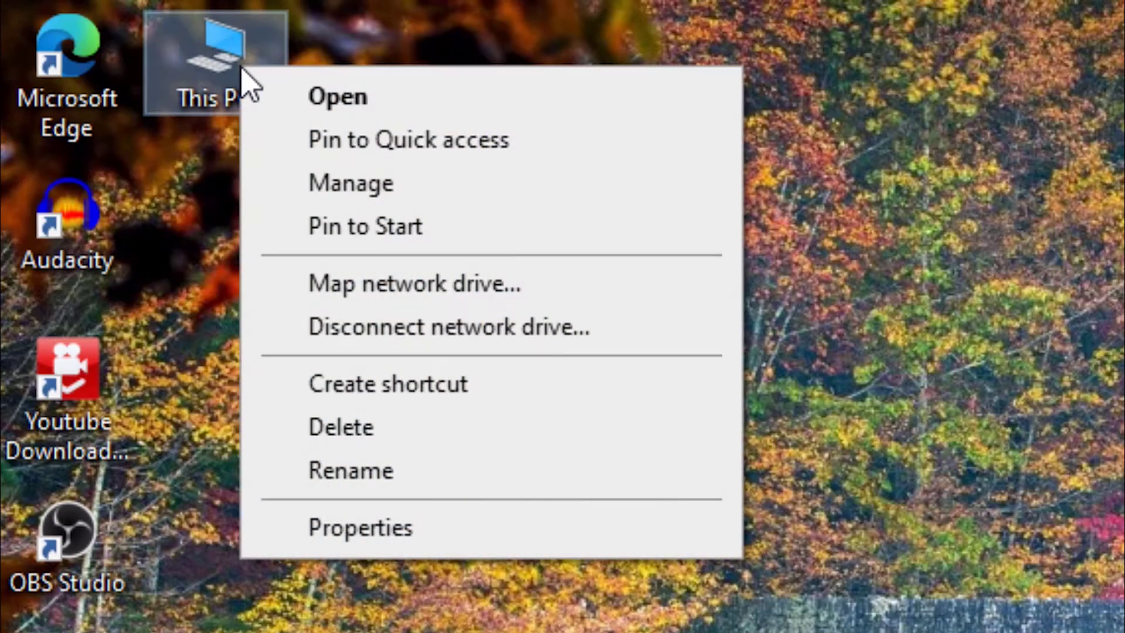
pyautogui.click(358, 530)
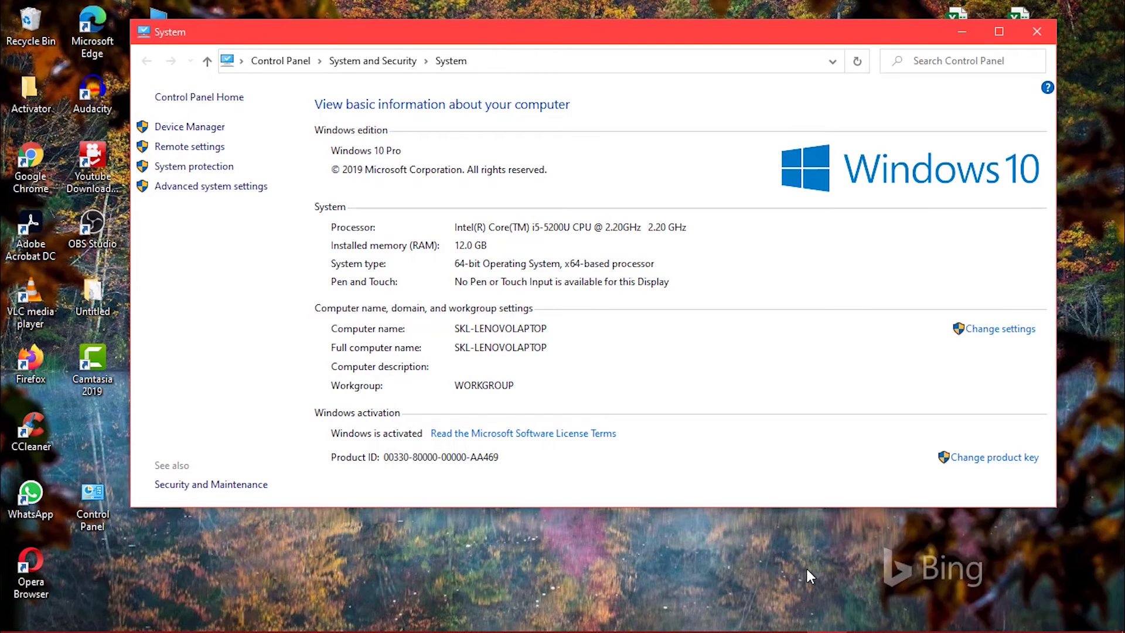
pyautogui.click(1037, 33)
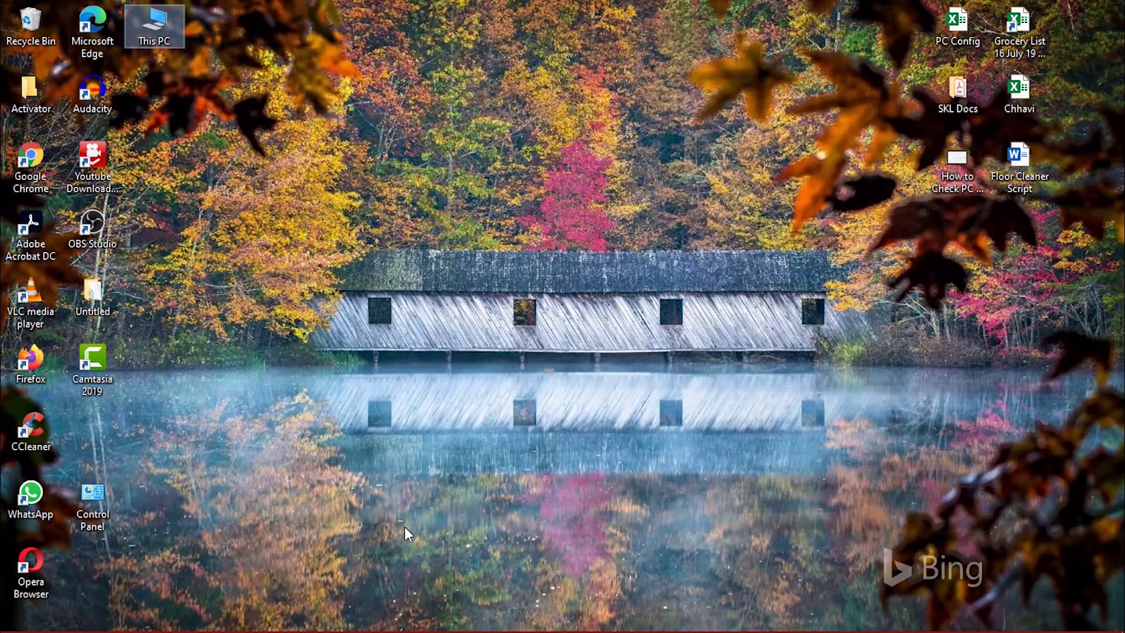
# Step: Search Windows for winver and run it to check the Windows version and build, and close the About Windows dialog
pyautogui.moveTo(92, 630)
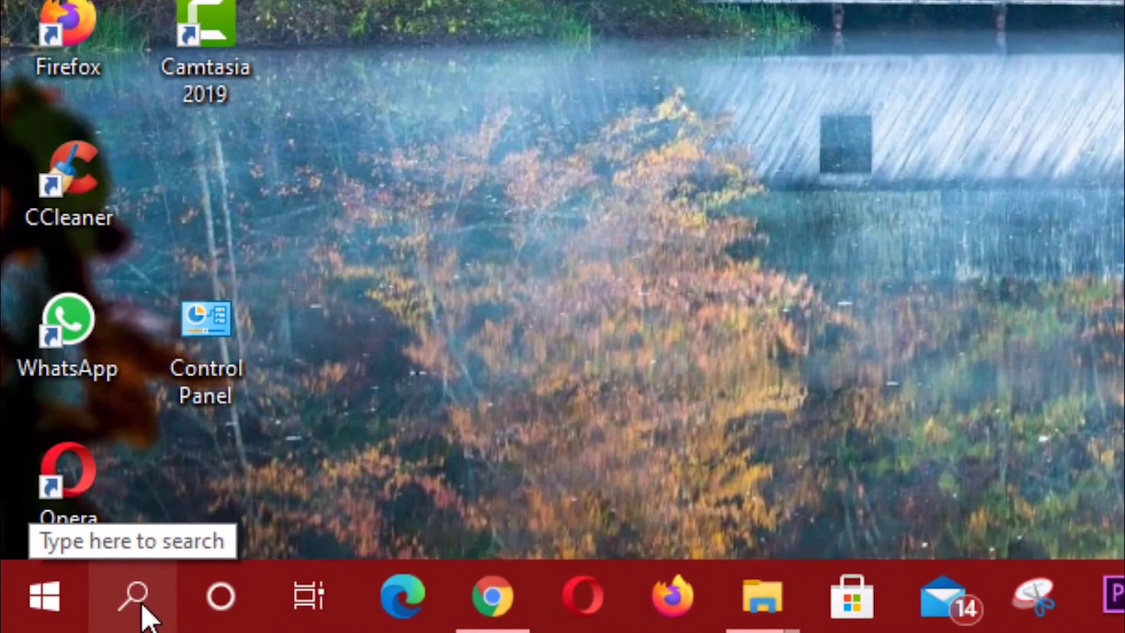
pyautogui.click(136, 596)
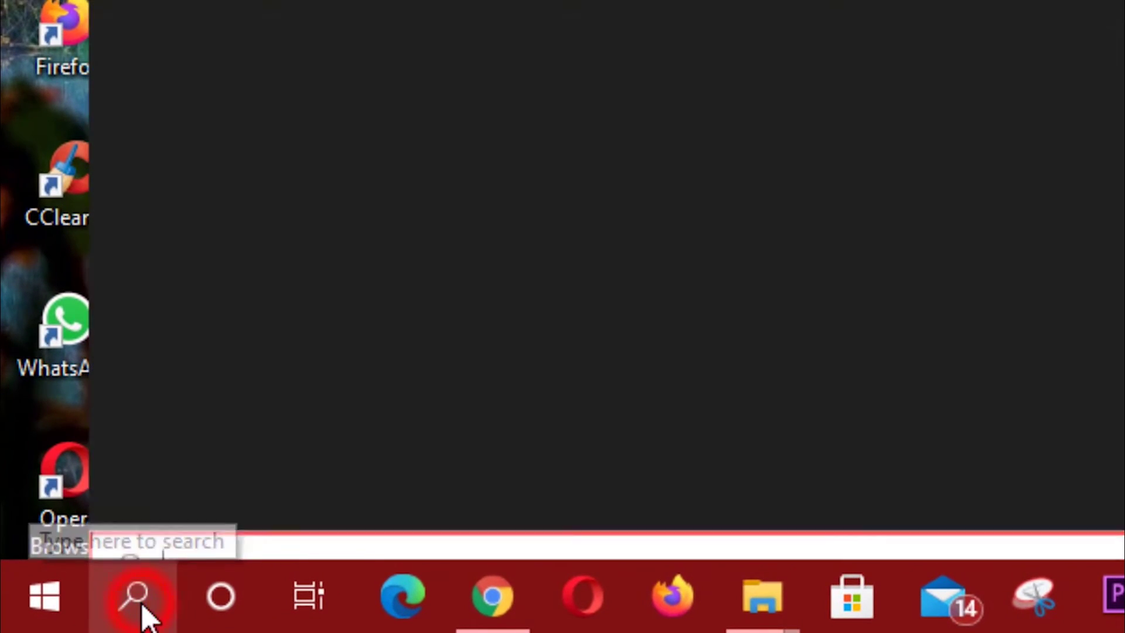
pyautogui.click(268, 516)
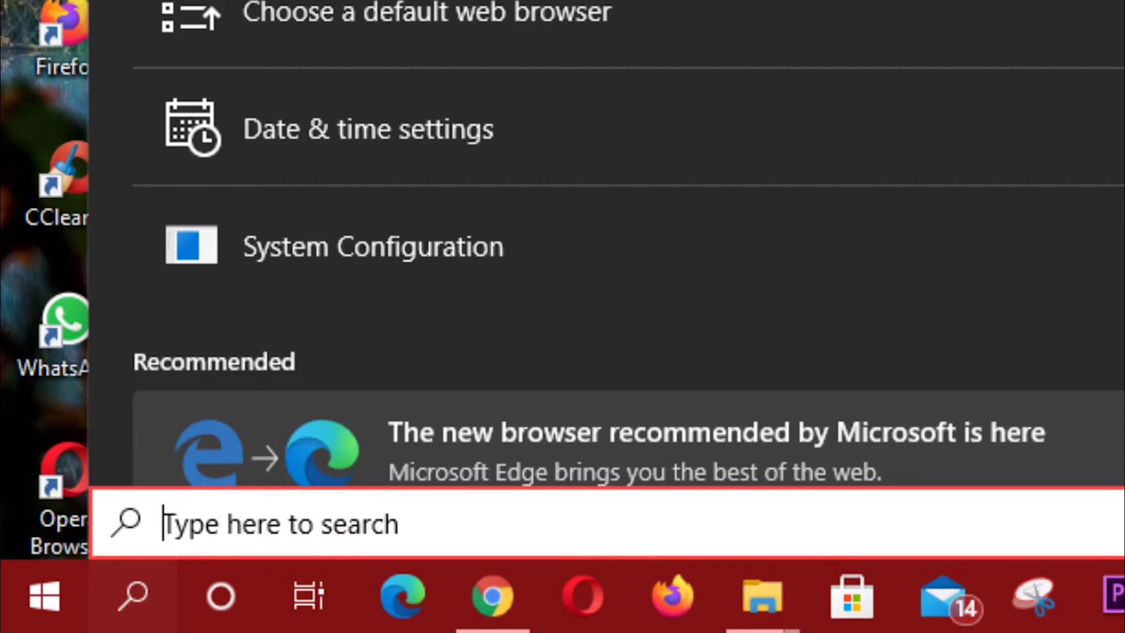
pyautogui.write('wi')
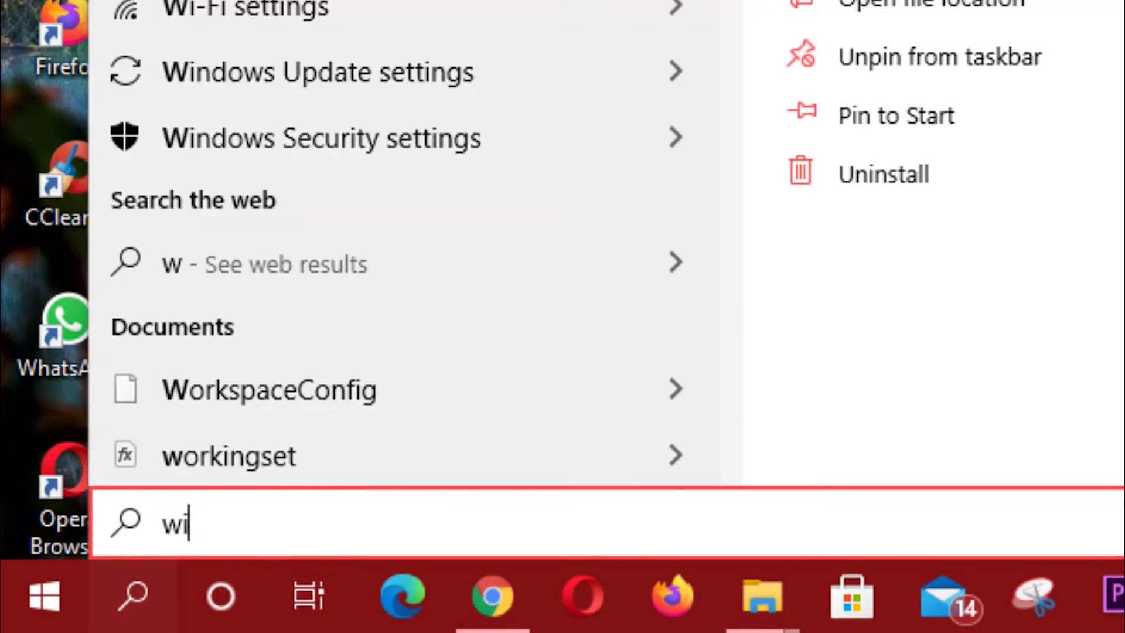
pyautogui.write('n')
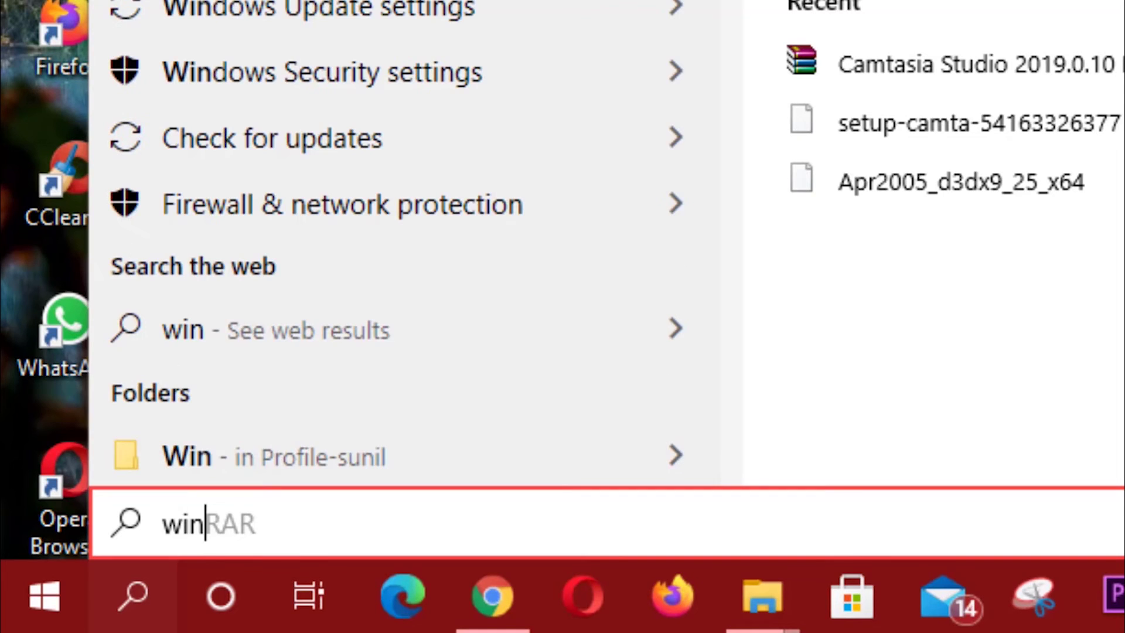
pyautogui.write('ve')
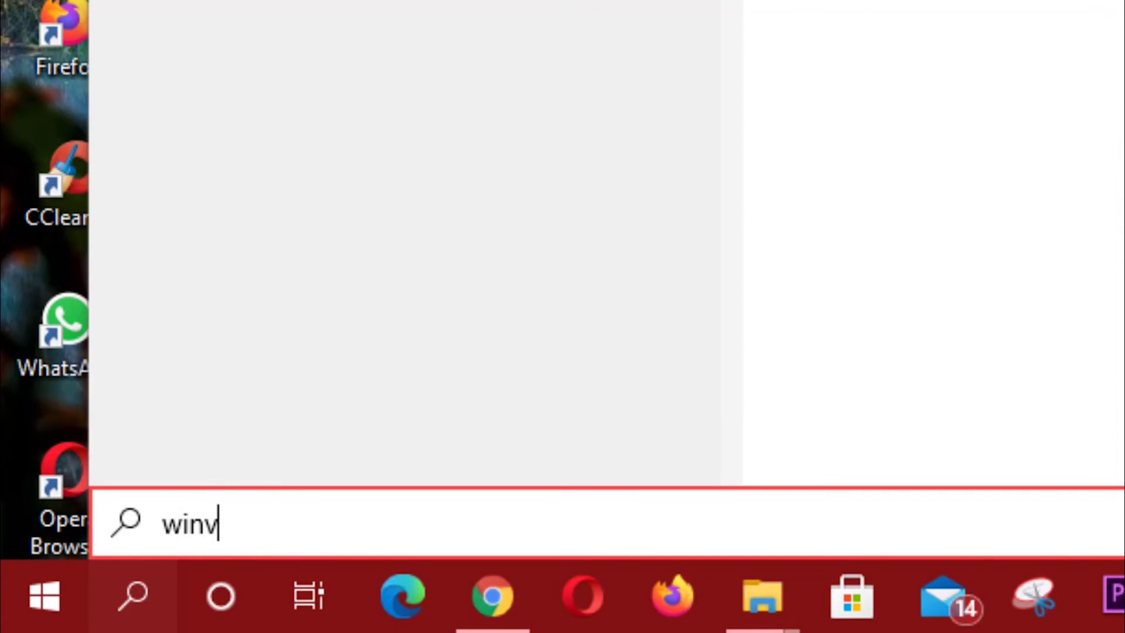
pyautogui.write('r')
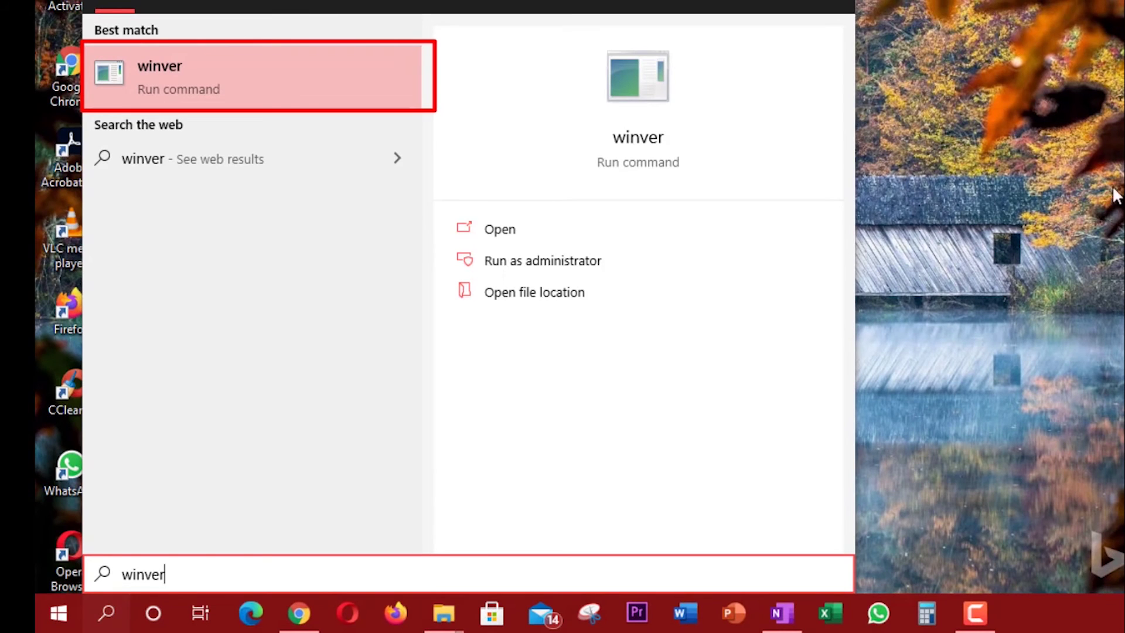
pyautogui.click(337, 101)
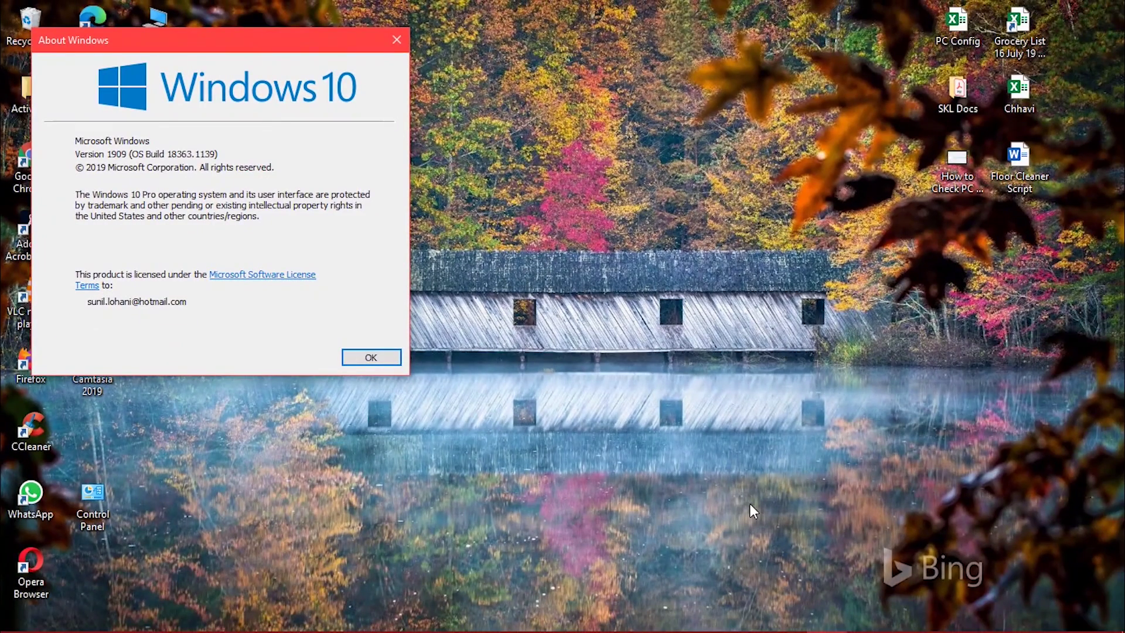
pyautogui.click(398, 41)
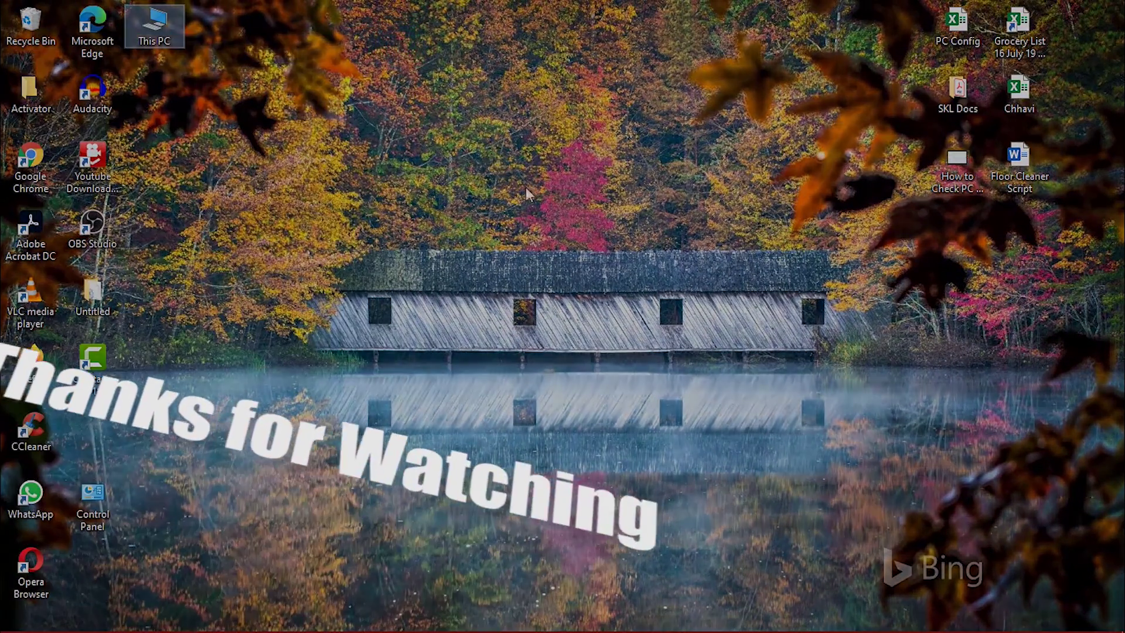